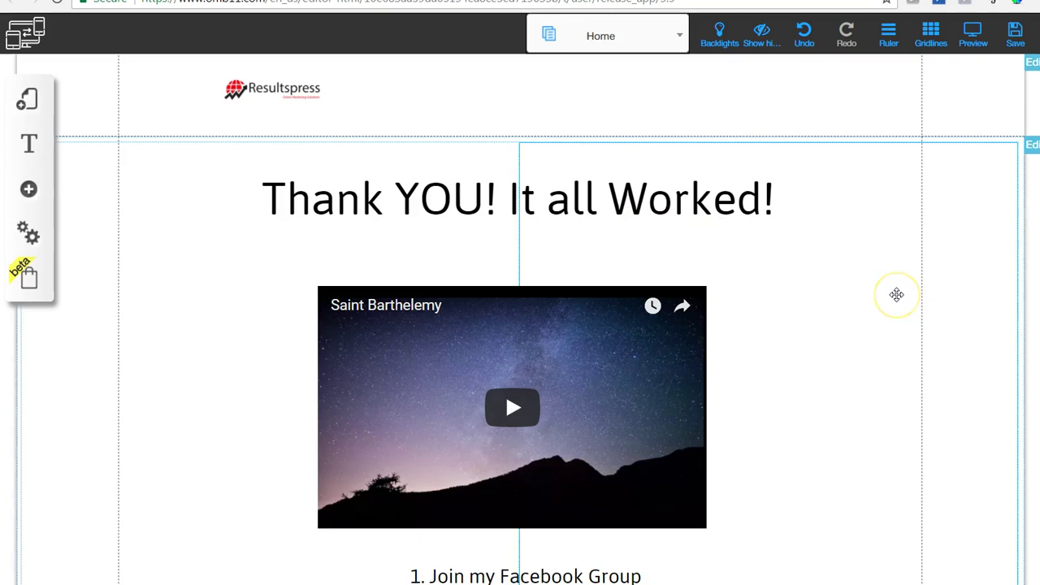
{"action": "scroll", "coordinate": [896, 295], "scroll_direction": "down", "scroll_amount": 1}
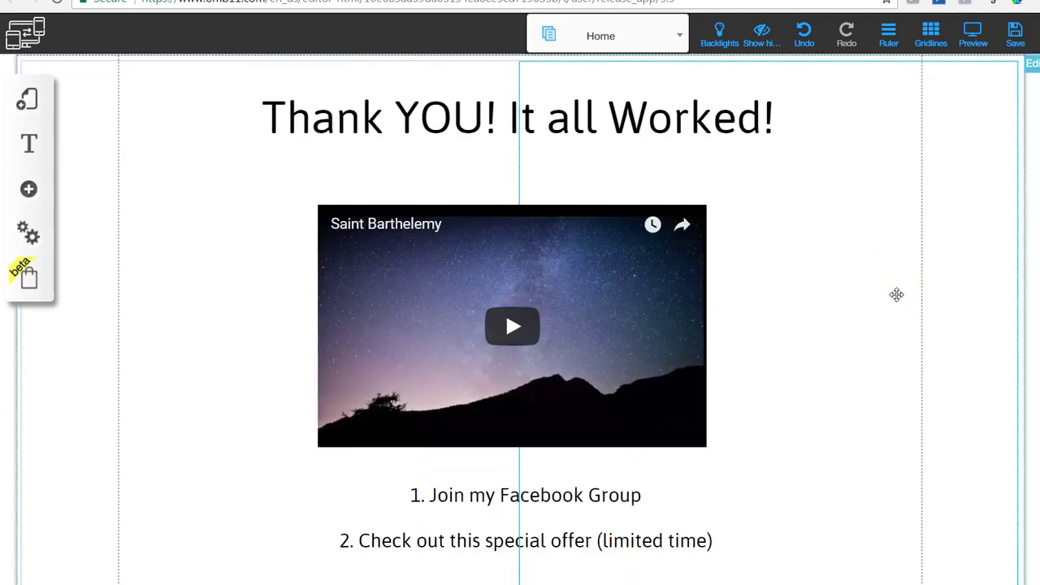
{"action": "left_click", "coordinate": [868, 328]}
{"action": "scroll", "coordinate": [868, 337], "scroll_direction": "down", "scroll_amount": 2}
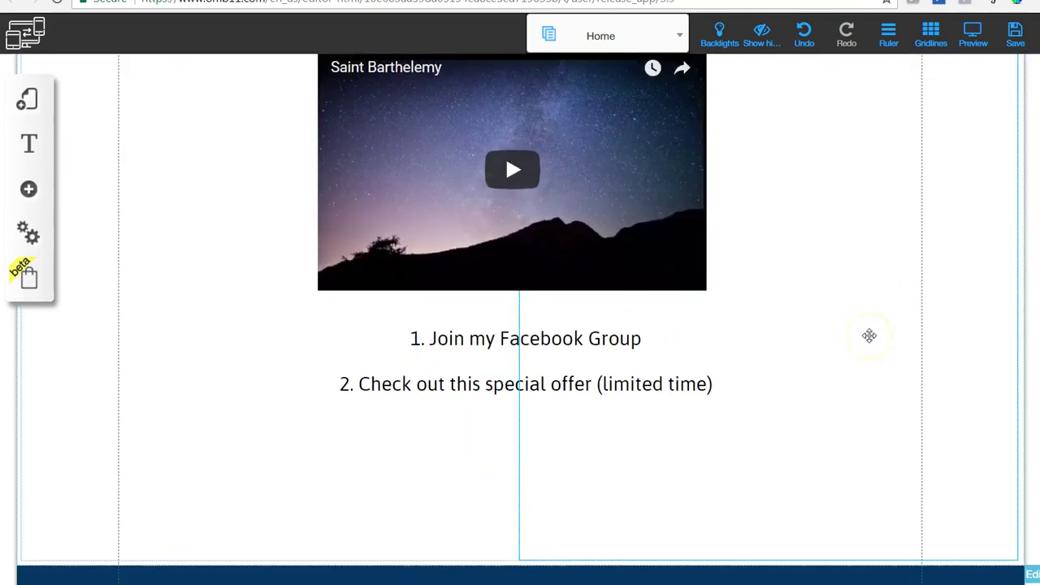
{"action": "scroll", "coordinate": [869, 336], "scroll_direction": "up", "scroll_amount": 2}
{"action": "scroll", "coordinate": [868, 336], "scroll_direction": "up", "scroll_amount": 1}
{"action": "left_click", "coordinate": [798, 350]}
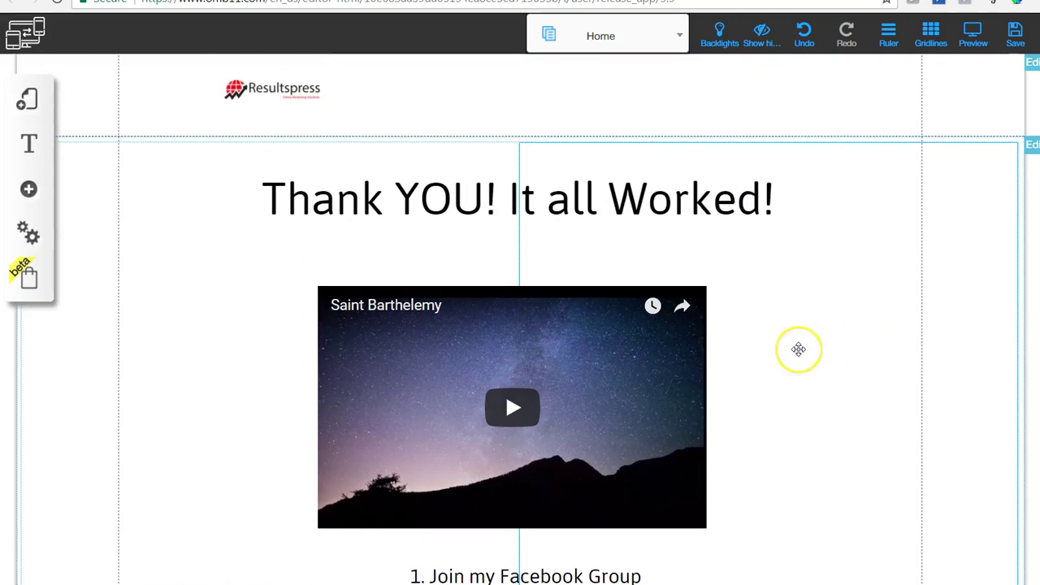
{"action": "left_click", "coordinate": [794, 353]}
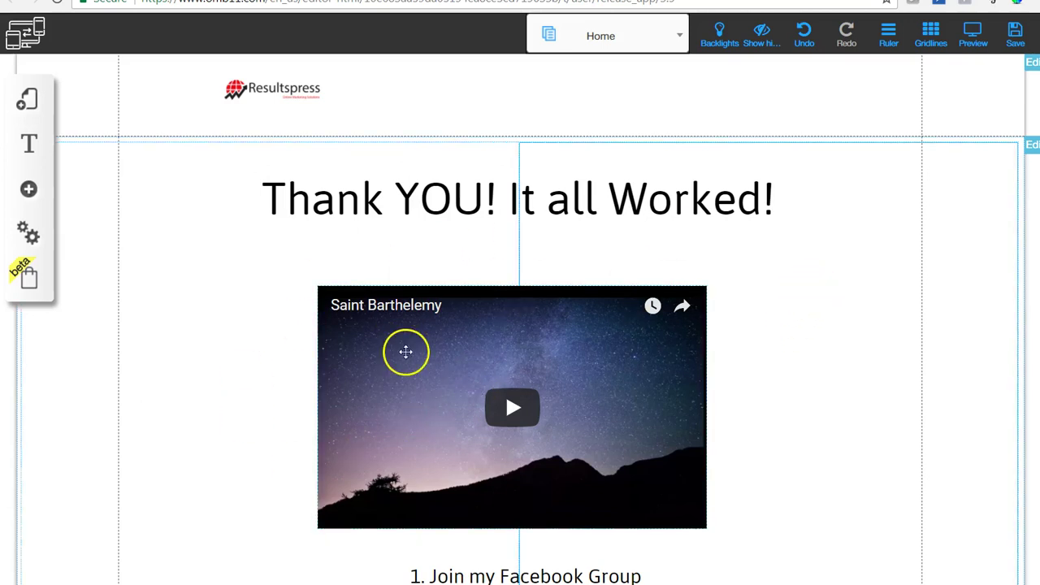
{"action": "scroll", "coordinate": [414, 350], "scroll_direction": "down", "scroll_amount": 1}
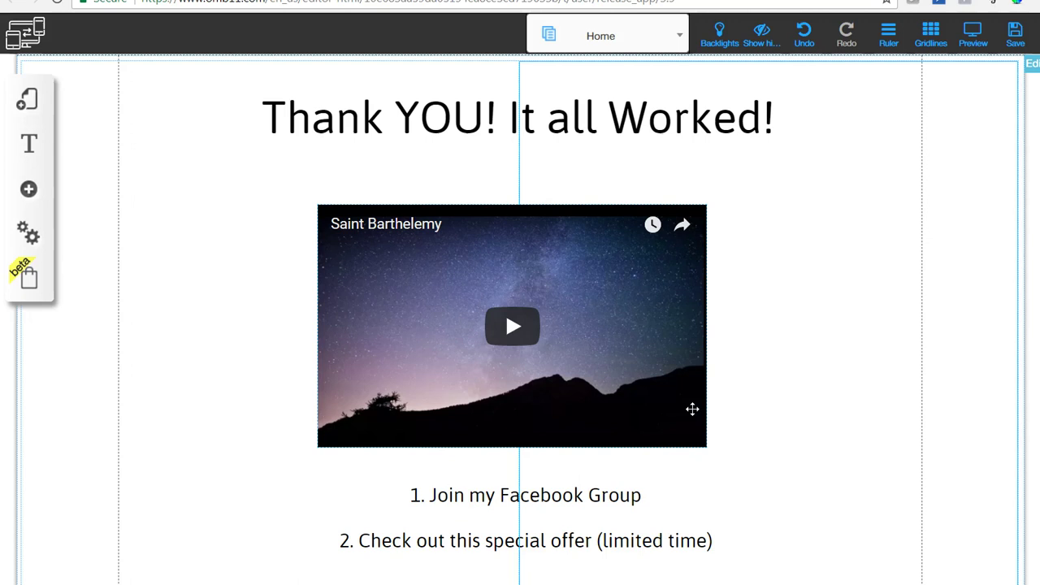
Select the two-step list text box and place the cursor in its first step for editing.
{"action": "left_click", "coordinate": [474, 540]}
{"action": "left_click", "coordinate": [462, 504]}
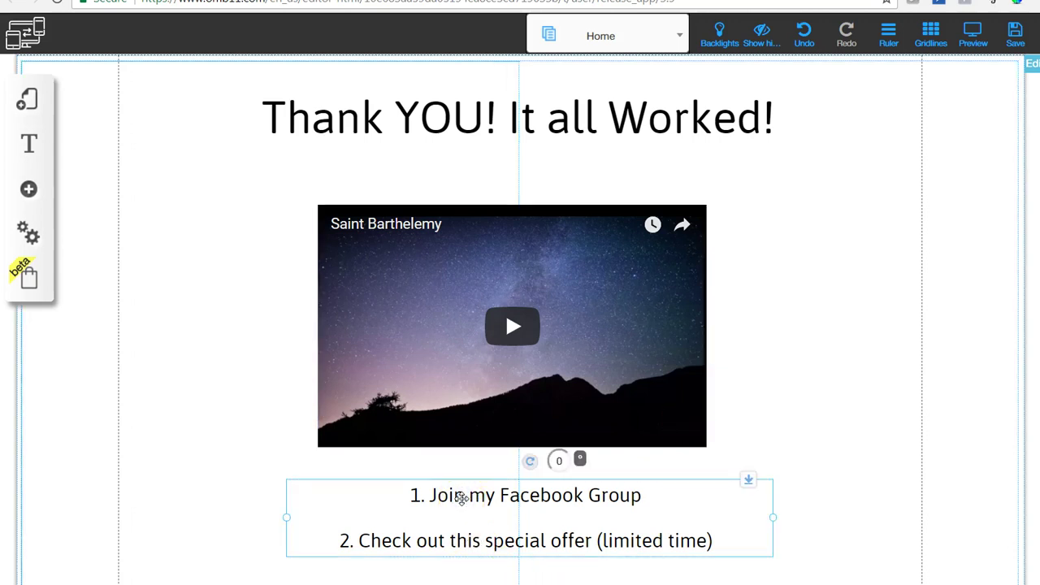
{"action": "double_click", "coordinate": [463, 496]}
{"action": "left_click", "coordinate": [463, 497]}
{"action": "left_click", "coordinate": [588, 494]}
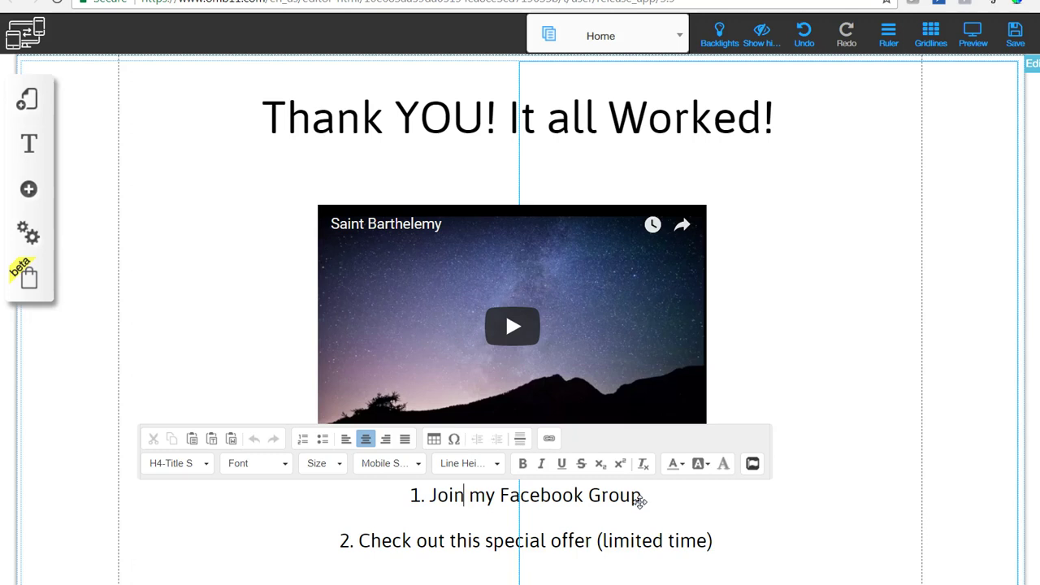
Close and reopen the list editor, then select the second step's text, leaving both steps unchanged.
{"action": "left_click", "coordinate": [434, 546]}
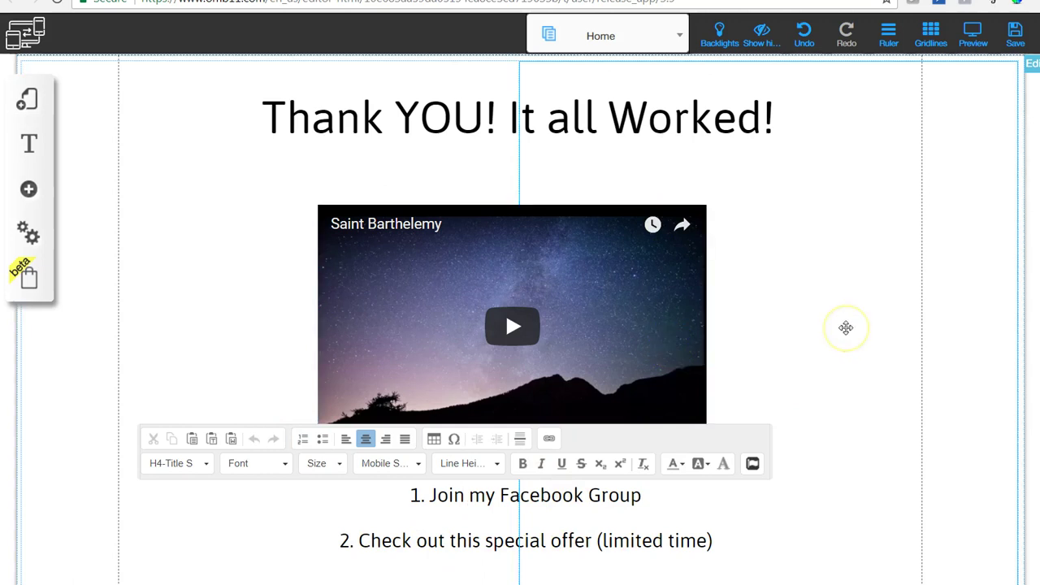
{"action": "scroll", "coordinate": [821, 404], "scroll_direction": "down", "scroll_amount": 3}
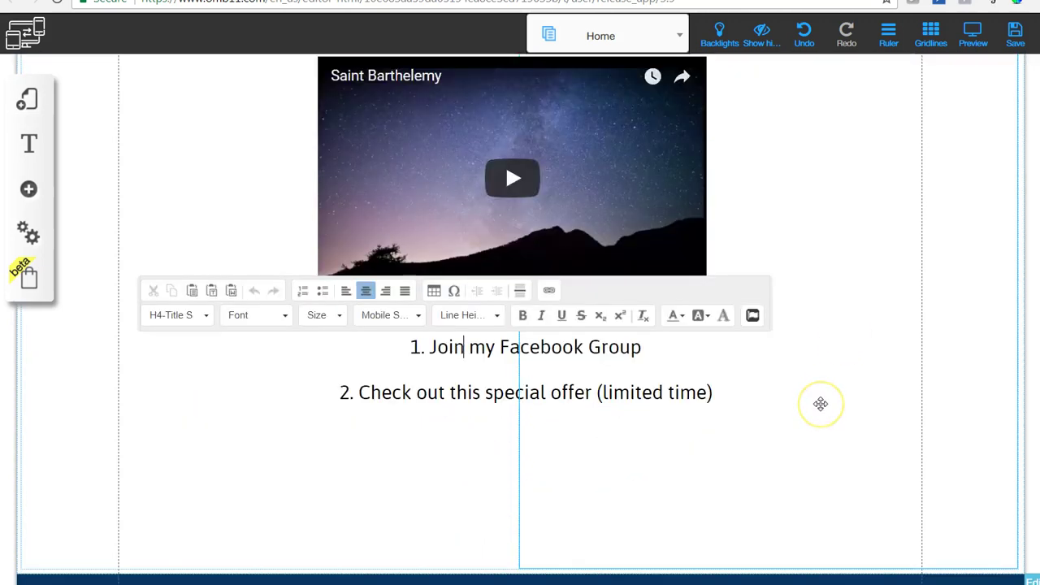
{"action": "scroll", "coordinate": [821, 403], "scroll_direction": "up", "scroll_amount": 1}
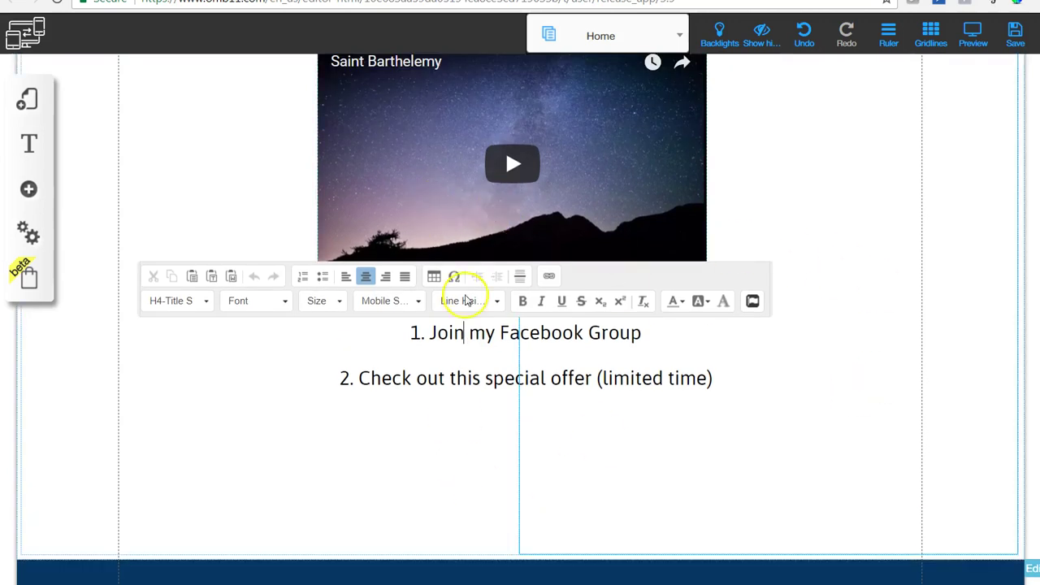
{"action": "left_click", "coordinate": [691, 379]}
{"action": "left_click", "coordinate": [691, 379]}
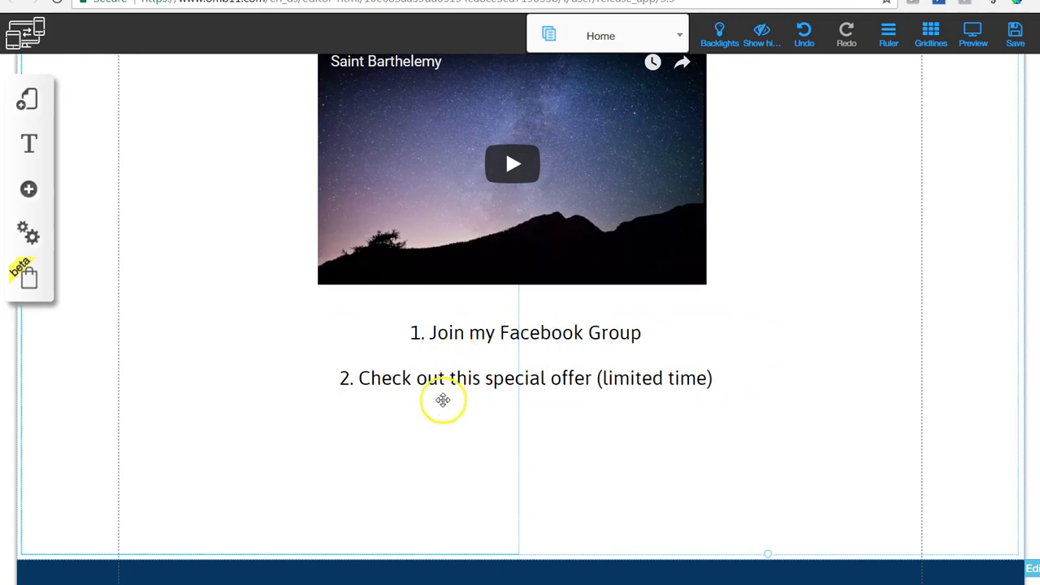
{"action": "left_click", "coordinate": [419, 353]}
{"action": "left_click", "coordinate": [419, 355]}
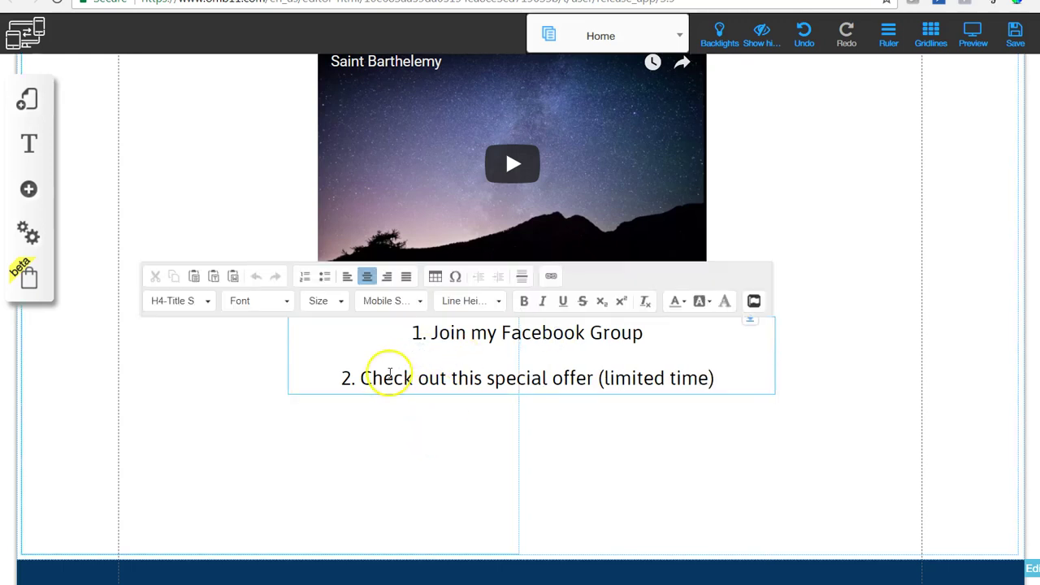
{"action": "left_click_drag", "start_coordinate": [360, 378], "coordinate": [714, 384]}
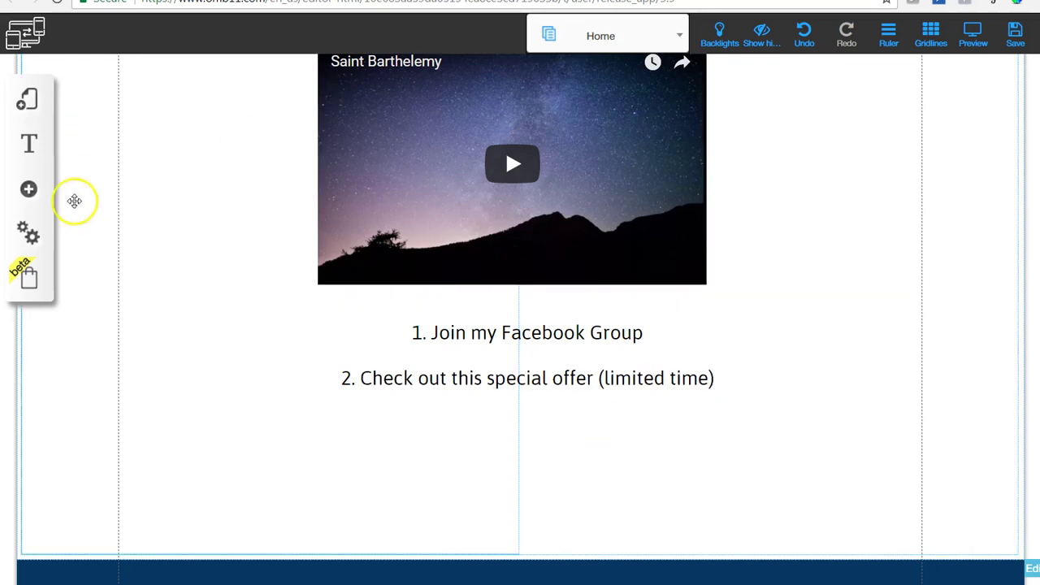
Open the Add element list, glance at page settings, and scroll through the available elements.
{"action": "left_click", "coordinate": [29, 188]}
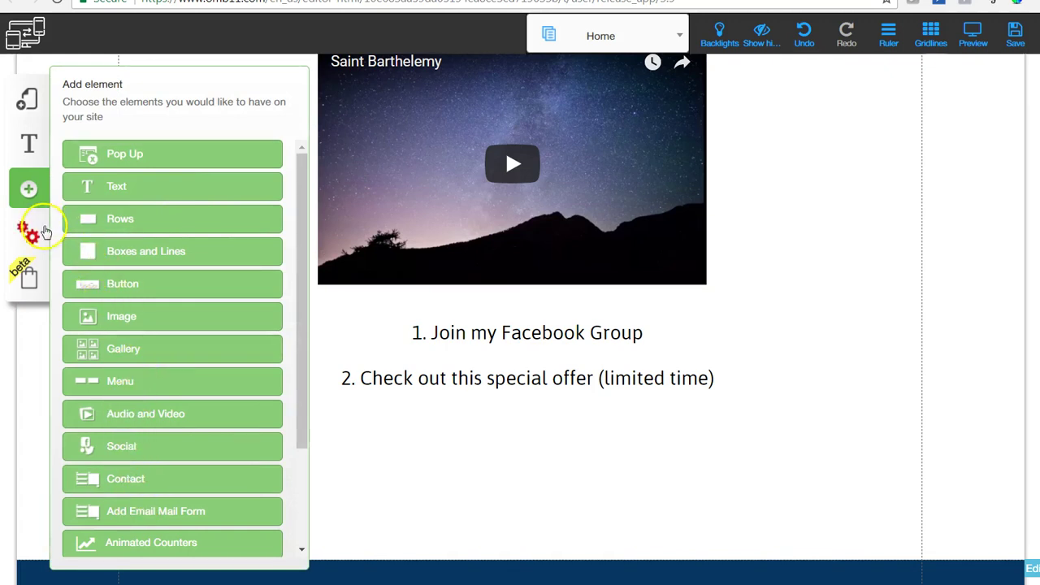
{"action": "left_click", "coordinate": [22, 233]}
{"action": "left_click", "coordinate": [29, 188]}
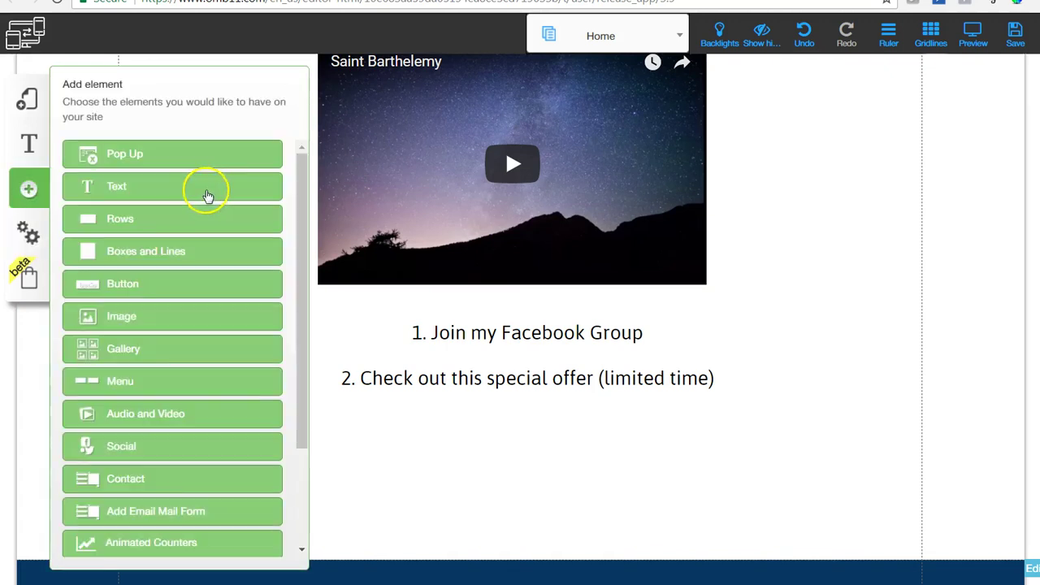
{"action": "scroll", "coordinate": [186, 262], "scroll_direction": "down", "scroll_amount": 3}
{"action": "scroll", "coordinate": [185, 262], "scroll_direction": "down", "scroll_amount": 1}
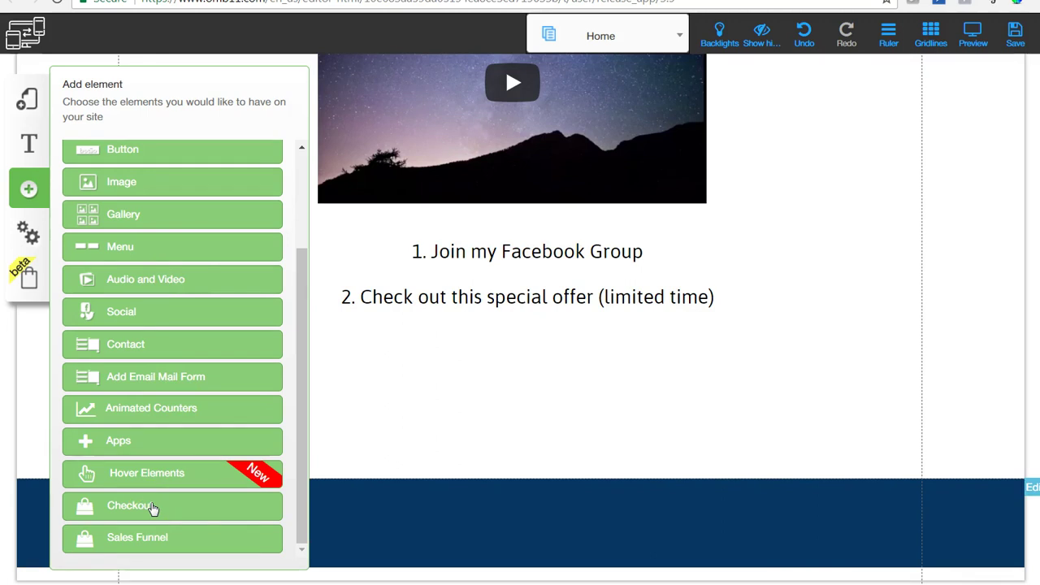
Browse the Checkout element templates, close them, and return to the Add element list.
{"action": "left_click", "coordinate": [153, 507]}
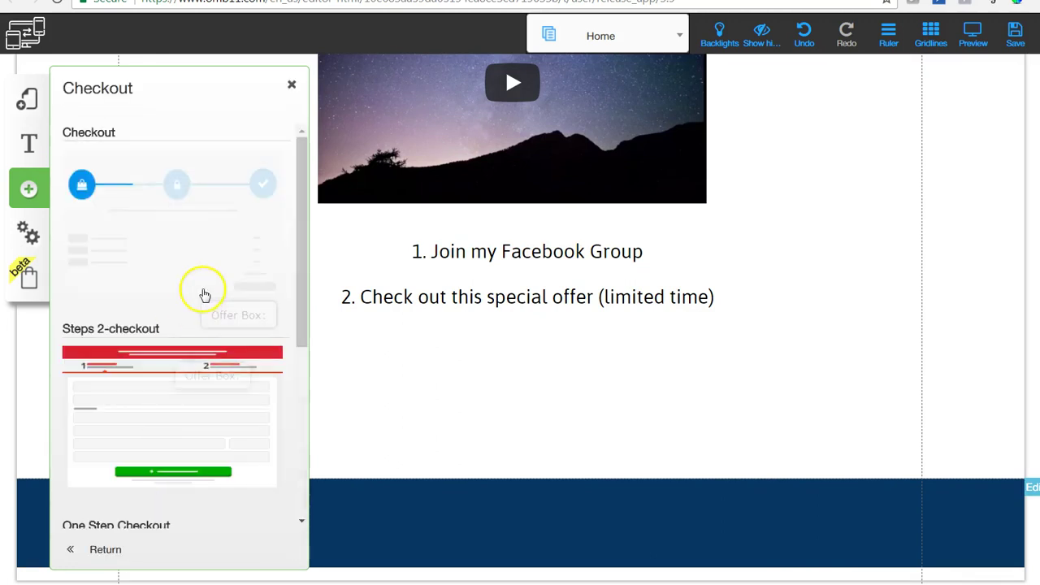
{"action": "left_click_drag", "start_coordinate": [293, 217], "coordinate": [297, 187]}
{"action": "left_click", "coordinate": [290, 84]}
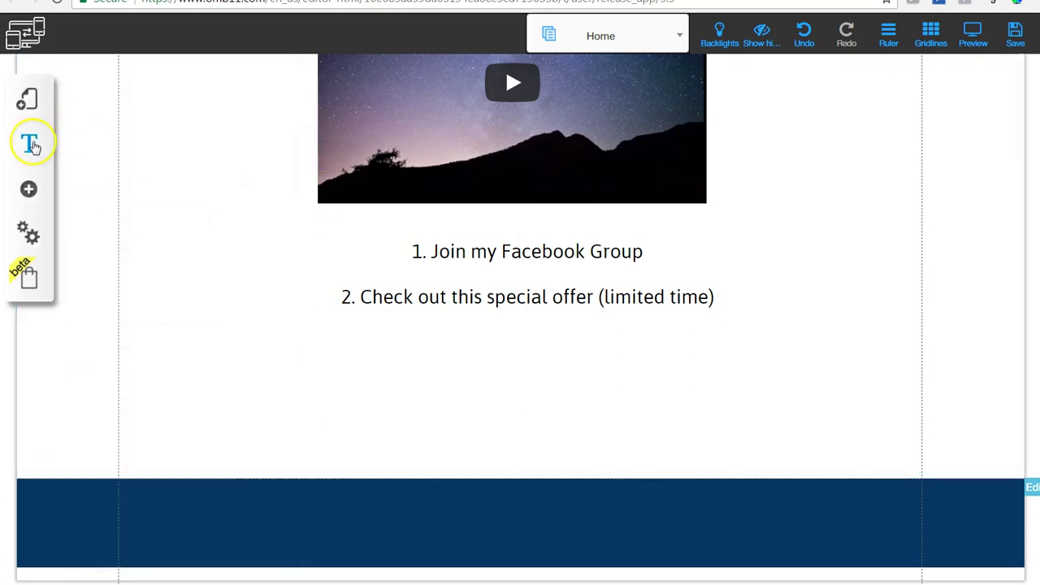
{"action": "left_click", "coordinate": [28, 191]}
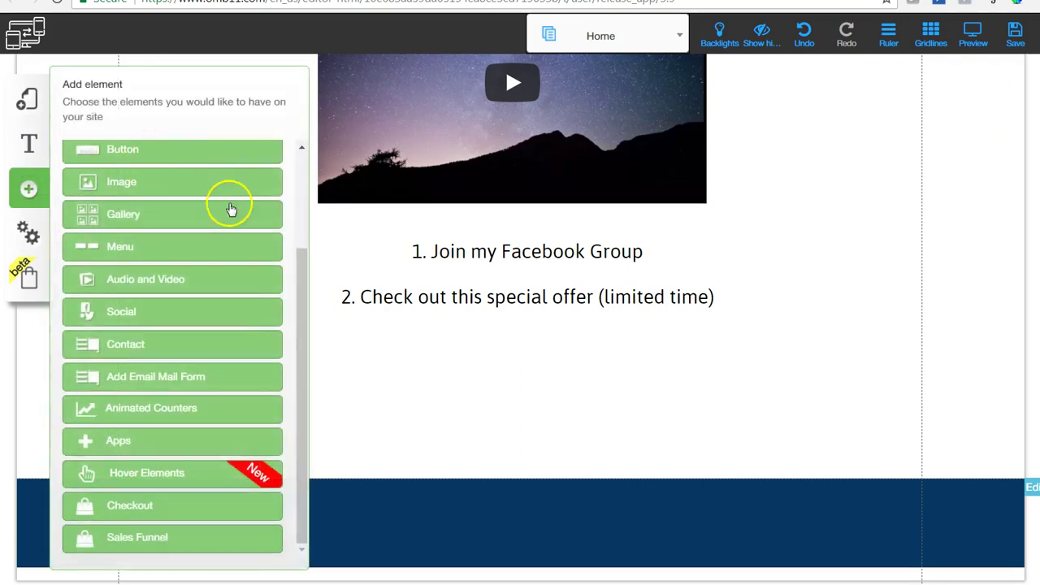
{"action": "scroll", "coordinate": [244, 236], "scroll_direction": "up", "scroll_amount": 5}
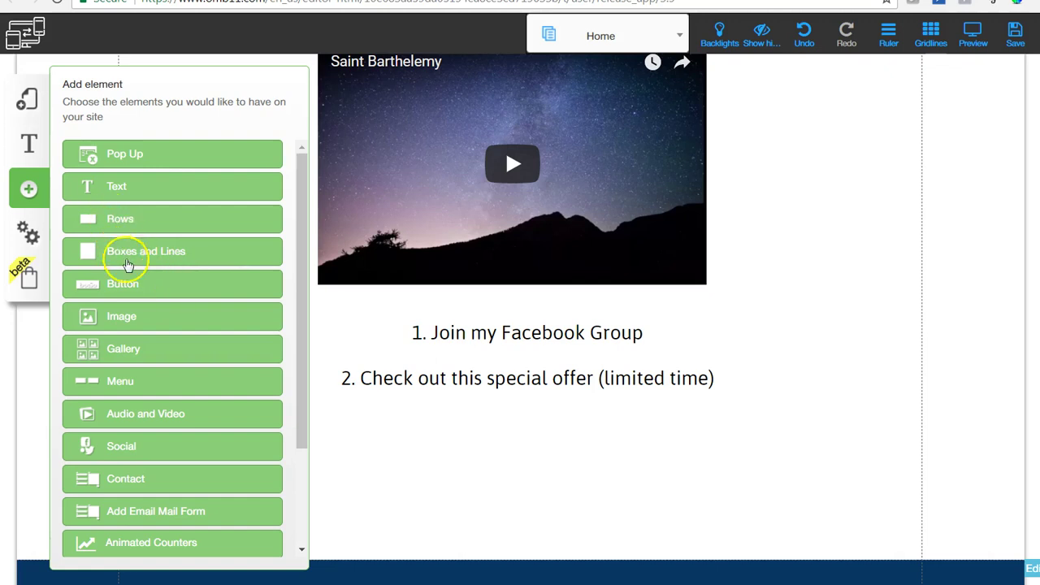
Drag the grey 'Your Text Here' button template onto the page below the two-step list.
{"action": "left_click", "coordinate": [117, 286]}
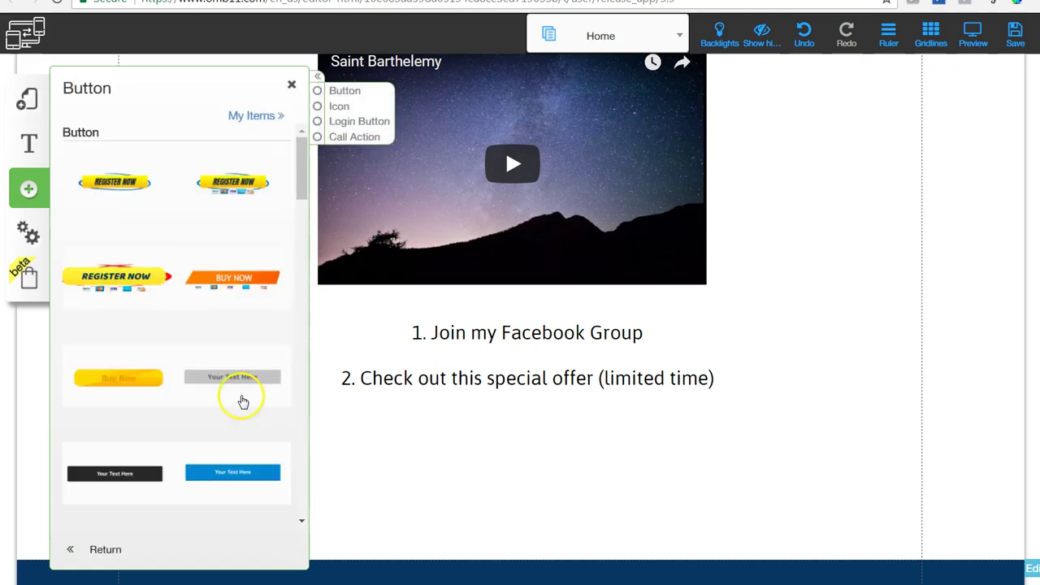
{"action": "left_click_drag", "start_coordinate": [220, 382], "coordinate": [511, 479]}
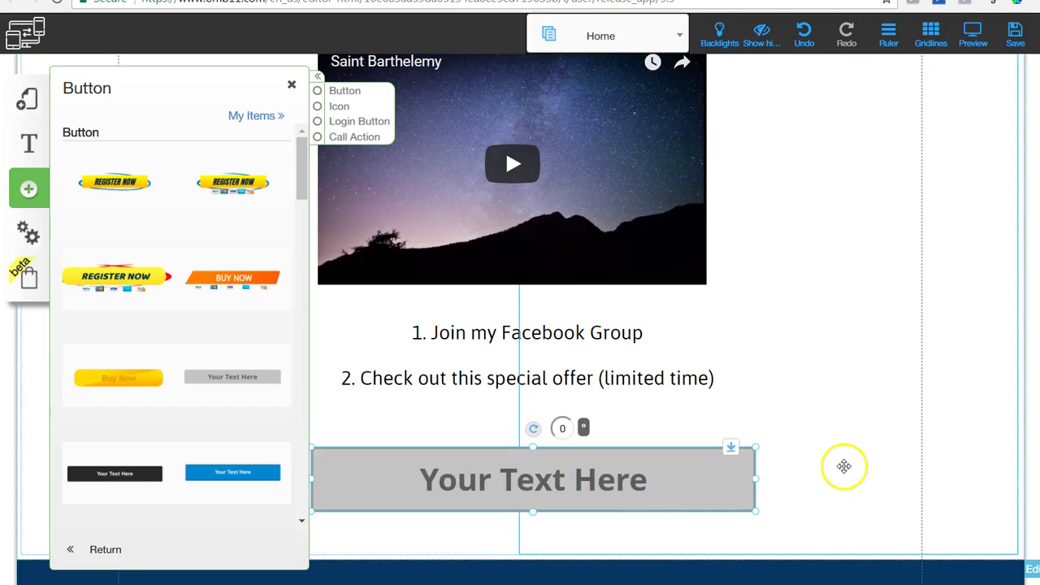
{"action": "left_click", "coordinate": [690, 499]}
Start a Web address link on the button, then close the Web link dialog with no address.
{"action": "right_click", "coordinate": [674, 489]}
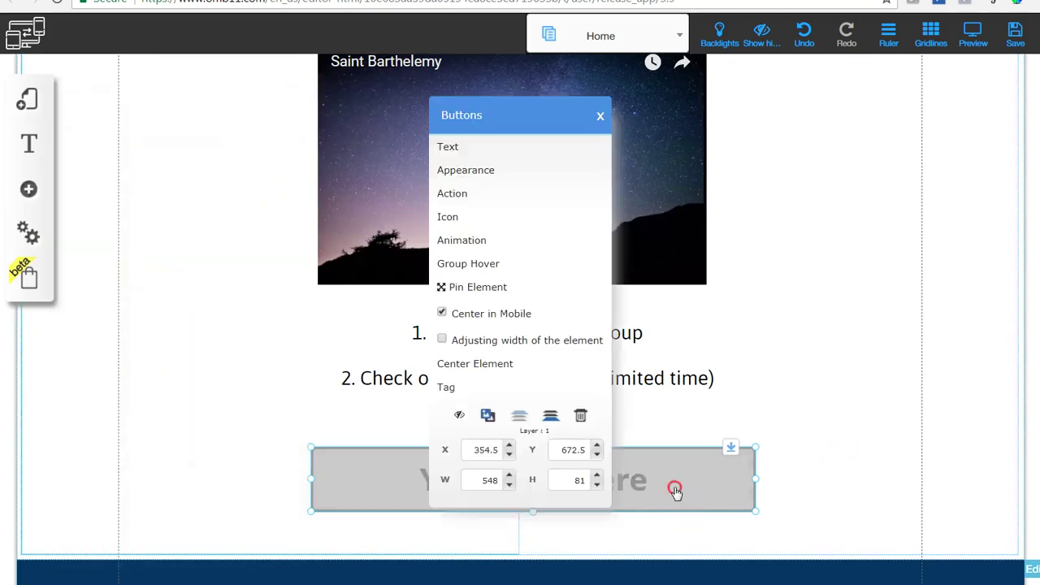
{"action": "left_click", "coordinate": [495, 194]}
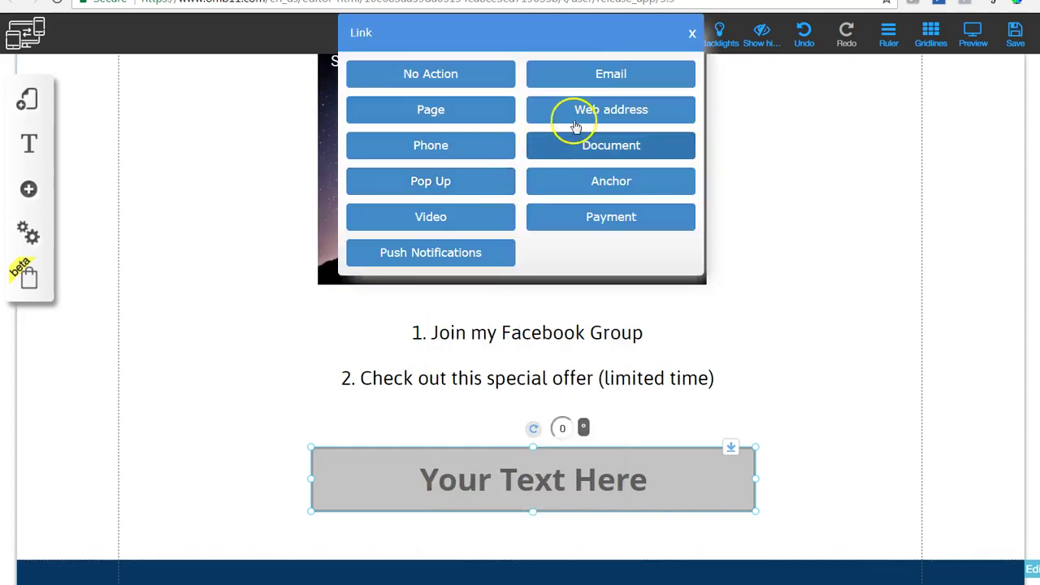
{"action": "left_click", "coordinate": [600, 108]}
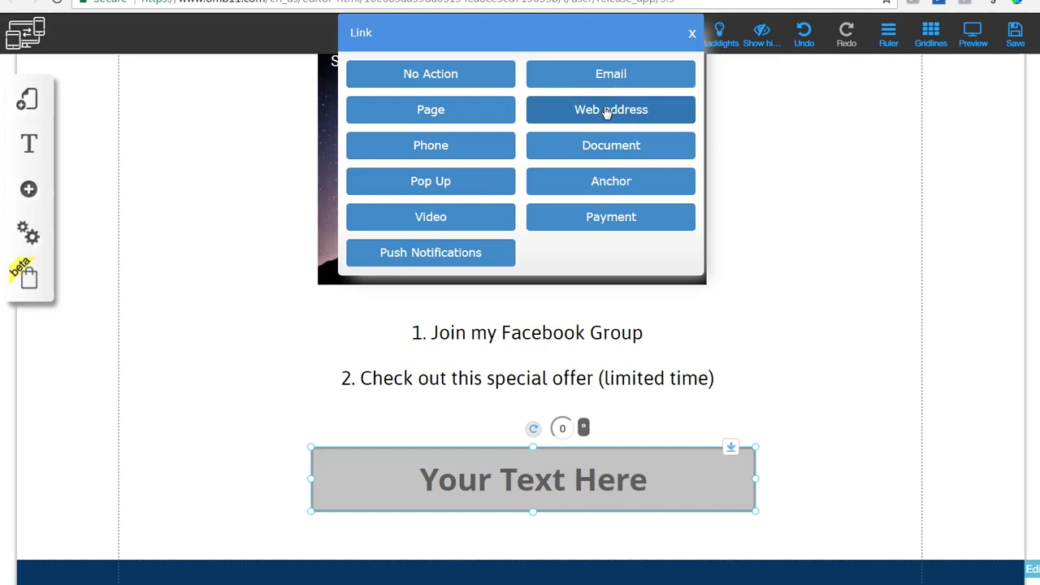
{"action": "left_click", "coordinate": [606, 112]}
{"action": "left_click", "coordinate": [609, 116]}
{"action": "left_click", "coordinate": [464, 119]}
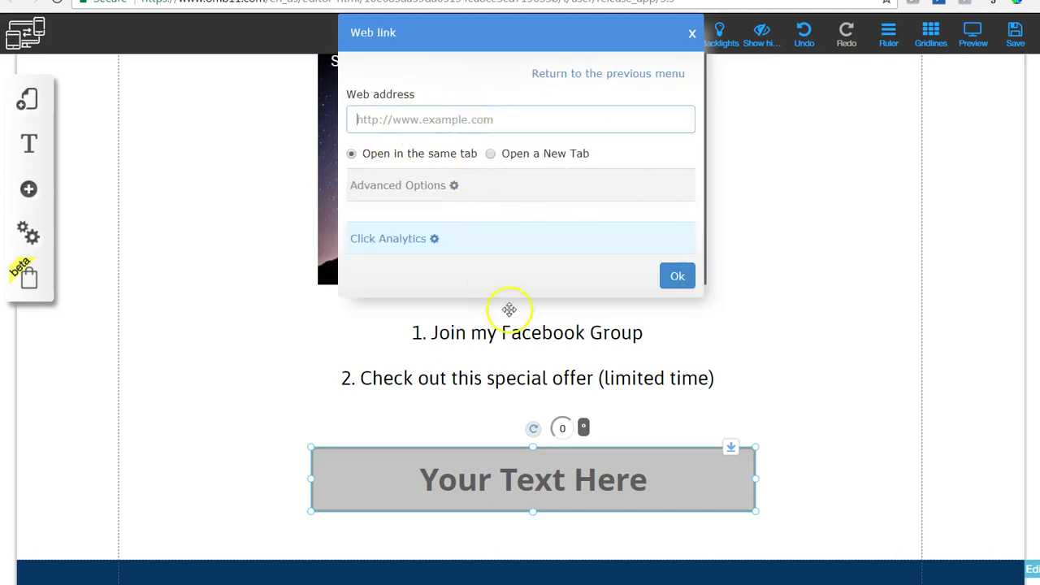
{"action": "left_click", "coordinate": [671, 281]}
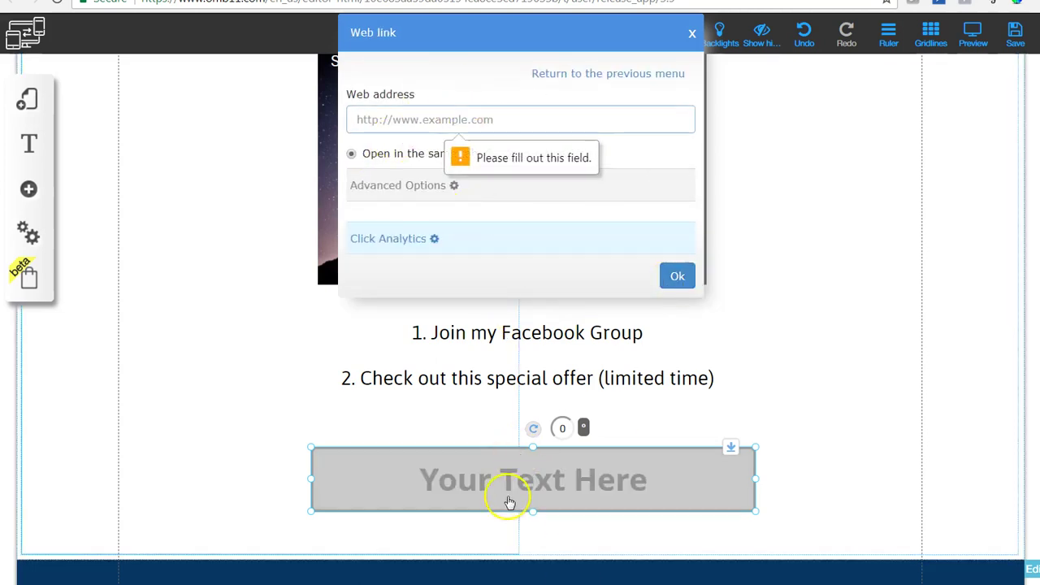
{"action": "left_click", "coordinate": [678, 277]}
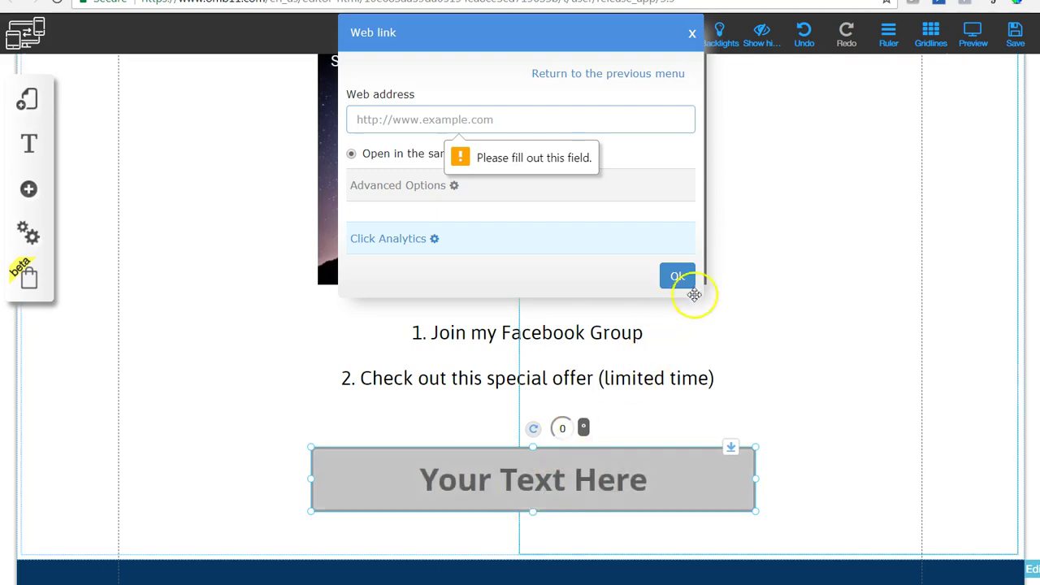
{"action": "left_click", "coordinate": [691, 32]}
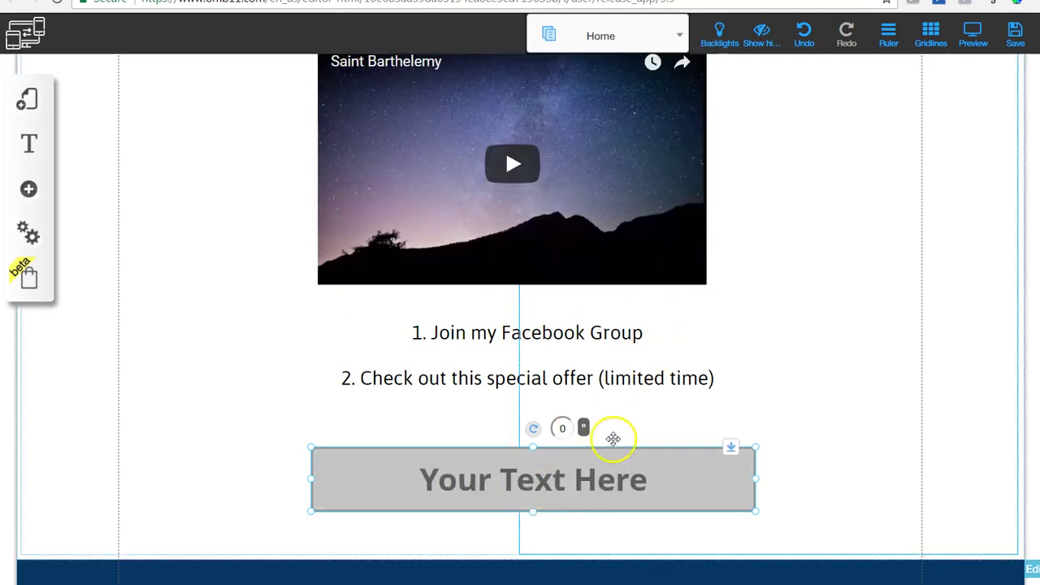
Select the 'Your Text Here' button and scroll up and down the page to review it.
{"action": "left_click", "coordinate": [637, 480]}
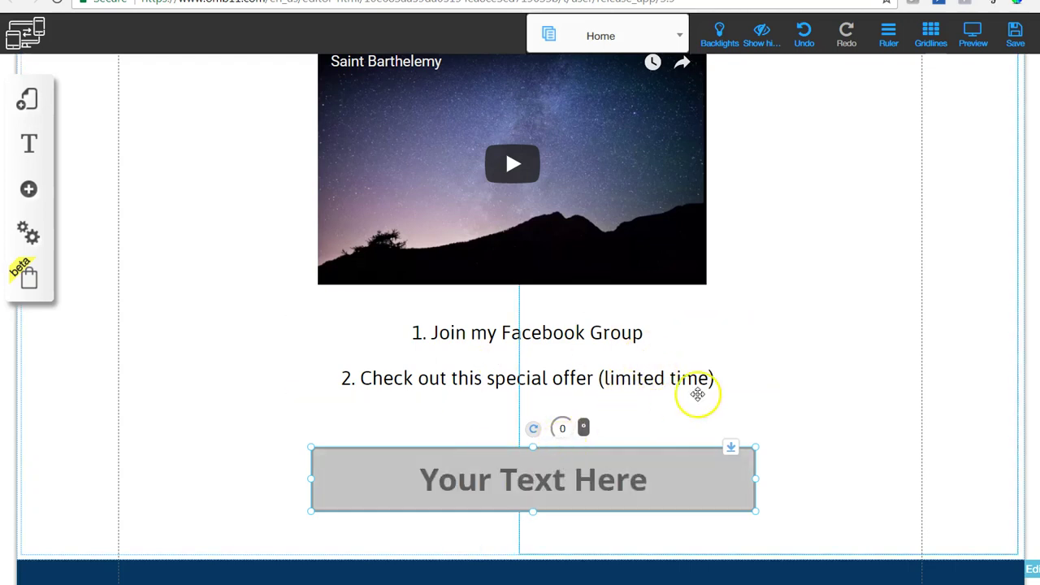
{"action": "scroll", "coordinate": [696, 395], "scroll_direction": "up", "scroll_amount": 1}
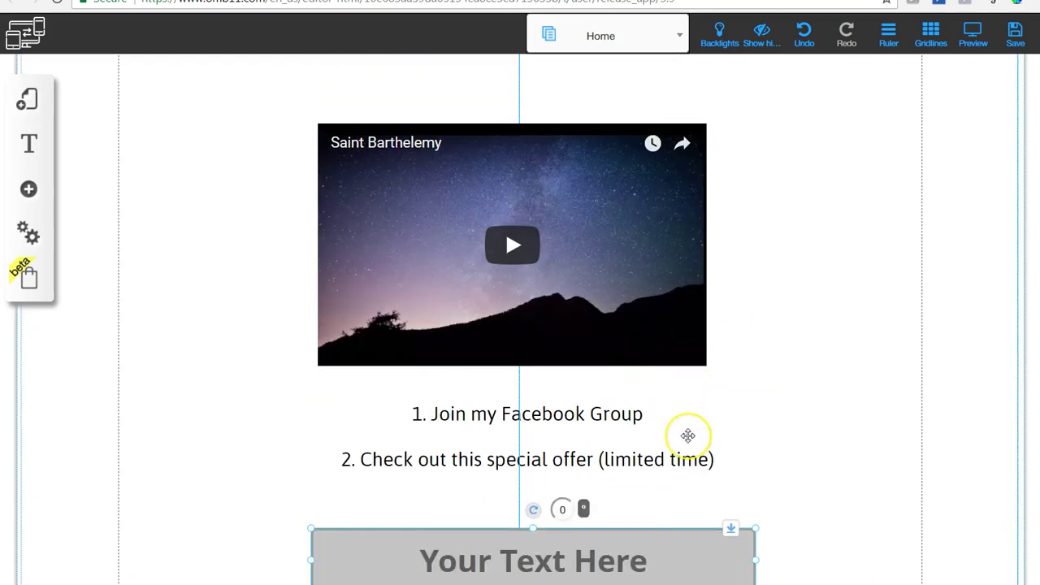
{"action": "scroll", "coordinate": [687, 434], "scroll_direction": "up", "scroll_amount": 2}
{"action": "scroll", "coordinate": [687, 436], "scroll_direction": "down", "scroll_amount": 1}
{"action": "scroll", "coordinate": [687, 435], "scroll_direction": "down", "scroll_amount": 2}
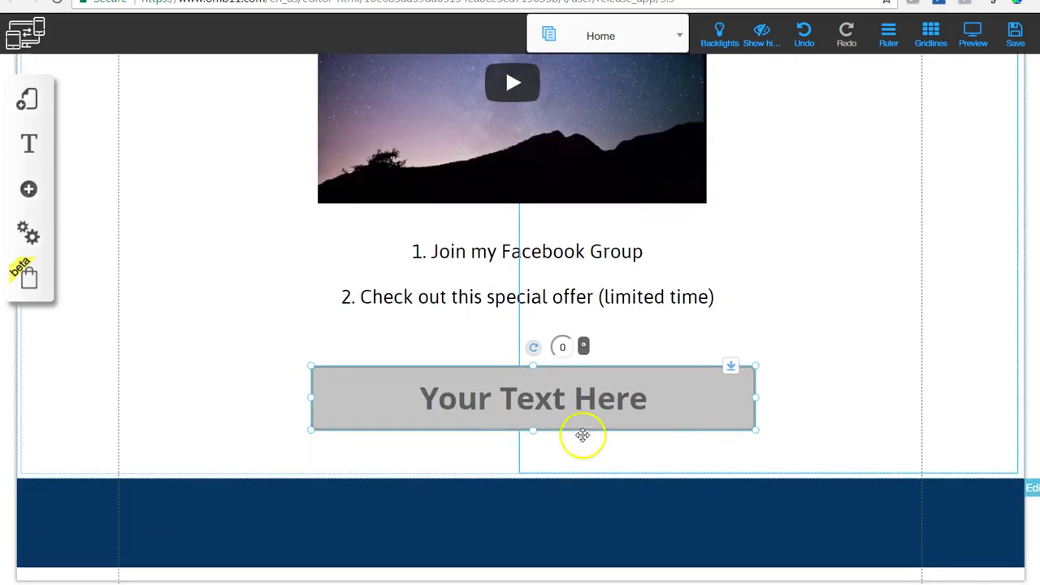
{"action": "scroll", "coordinate": [645, 341], "scroll_direction": "up", "scroll_amount": 3}
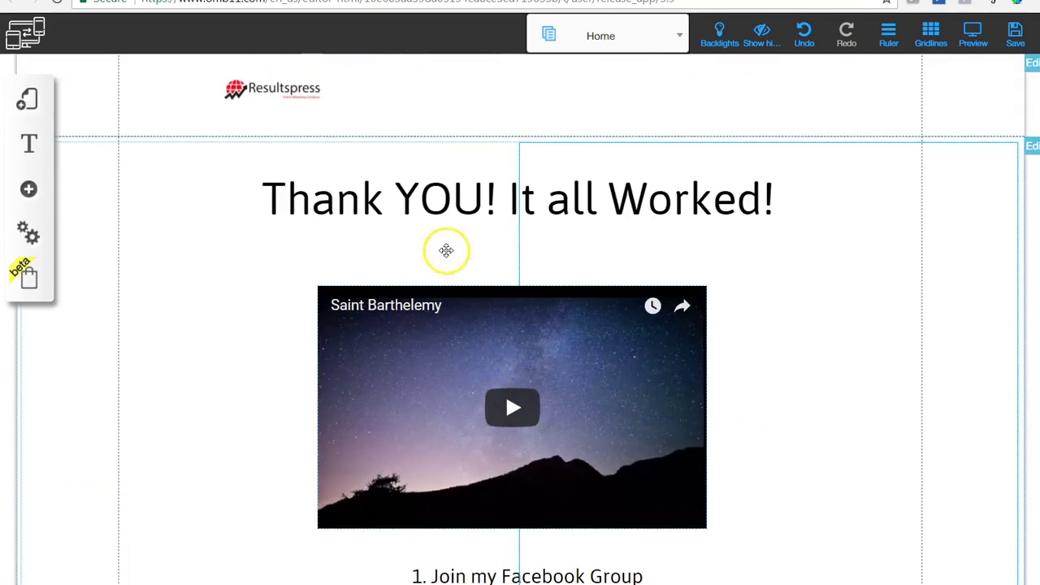
{"action": "scroll", "coordinate": [533, 372], "scroll_direction": "down", "scroll_amount": 3}
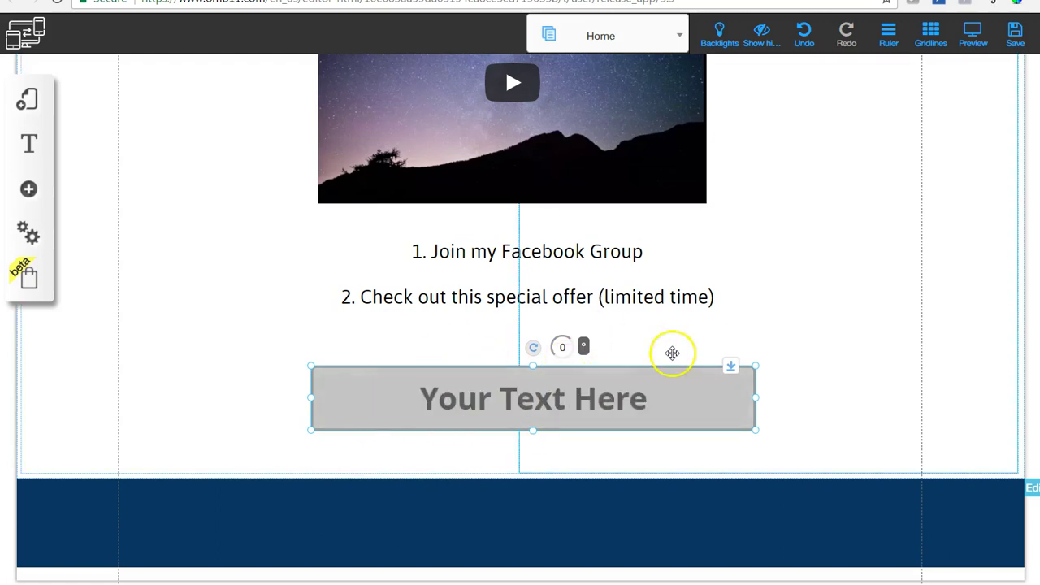
Replace the button label 'Your Text Here' with 'Download' and confirm.
{"action": "left_click", "coordinate": [568, 397]}
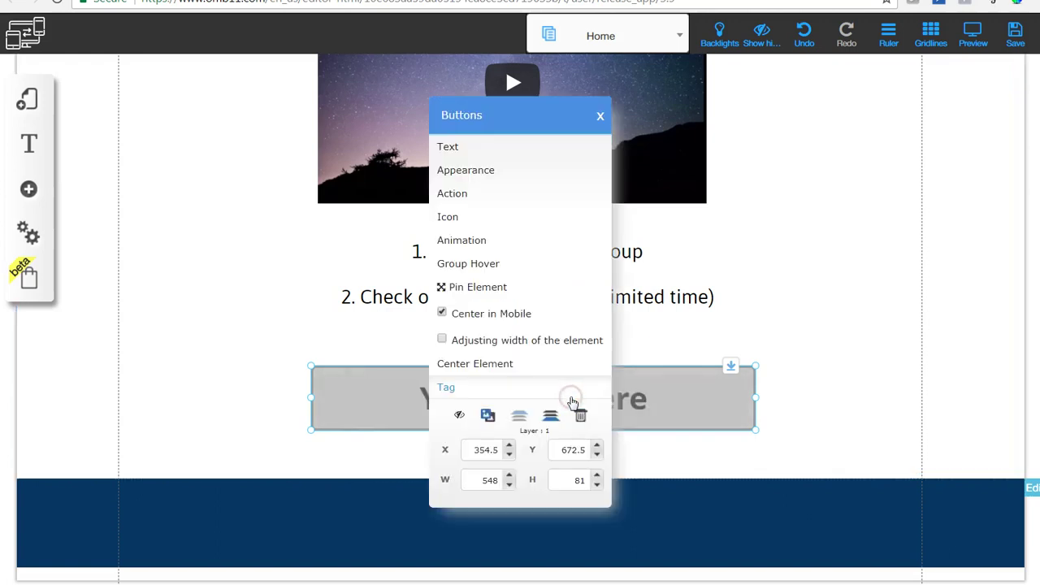
{"action": "left_click", "coordinate": [476, 146]}
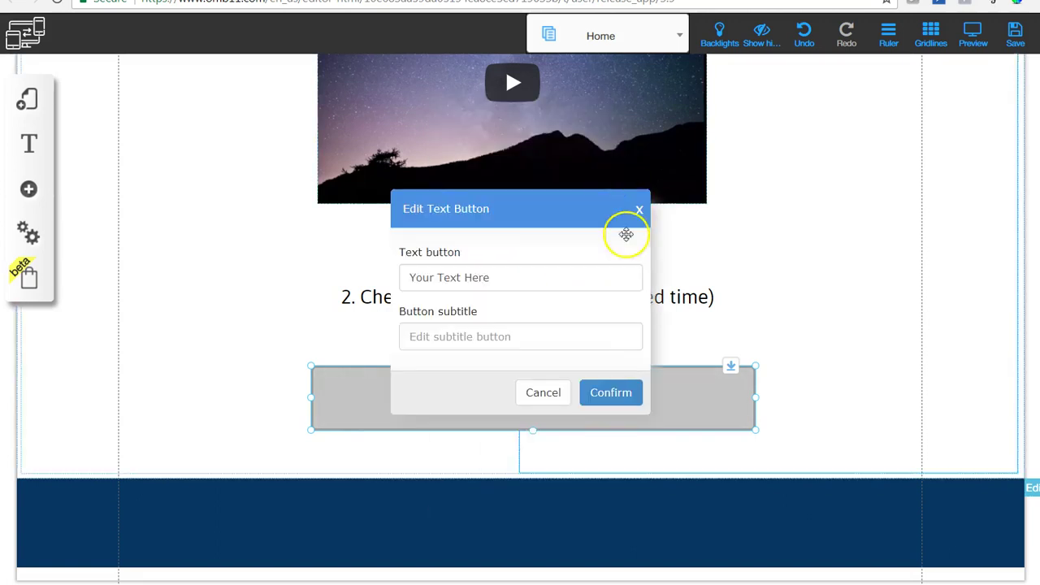
{"action": "left_click_drag", "start_coordinate": [509, 276], "coordinate": [390, 268]}
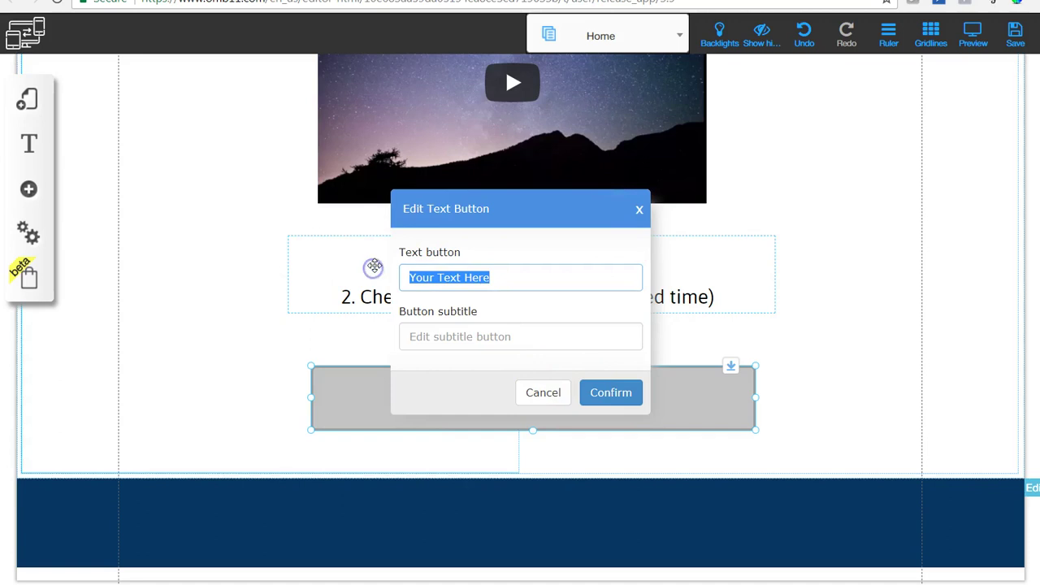
{"action": "type", "text": "Download"}
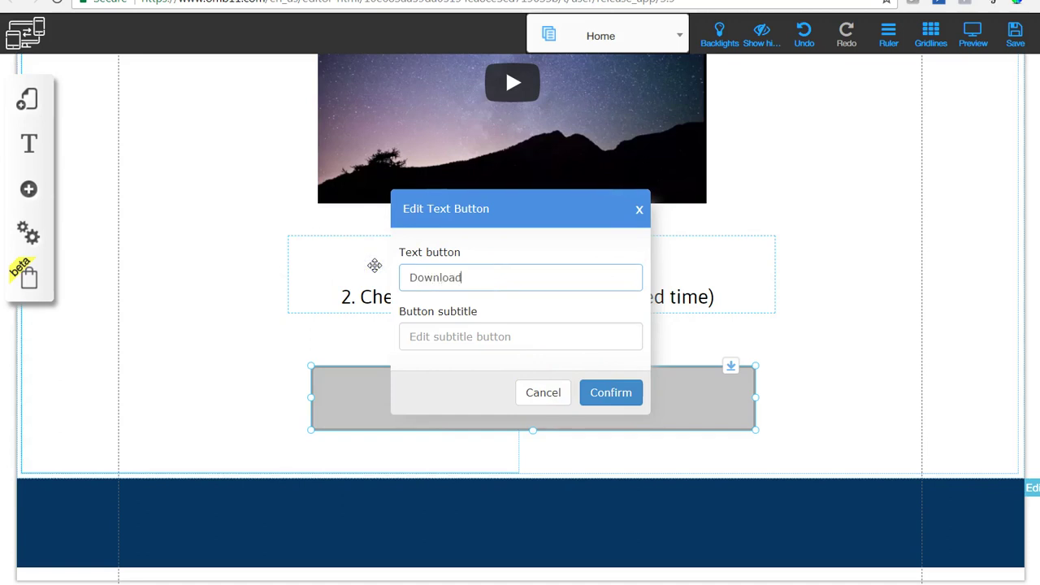
{"action": "left_click", "coordinate": [611, 393]}
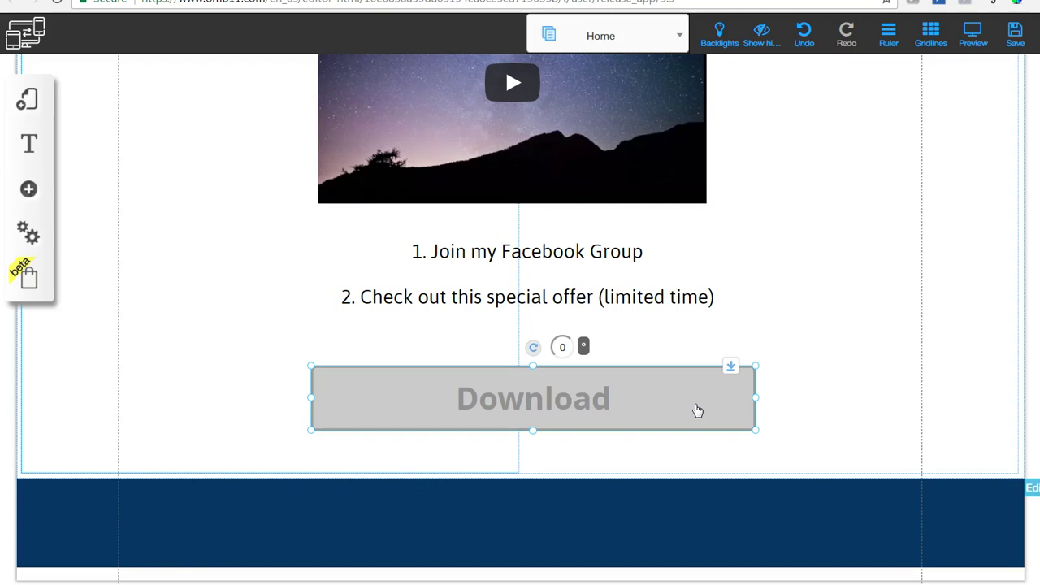
{"action": "scroll", "coordinate": [697, 410], "scroll_direction": "up", "scroll_amount": 4}
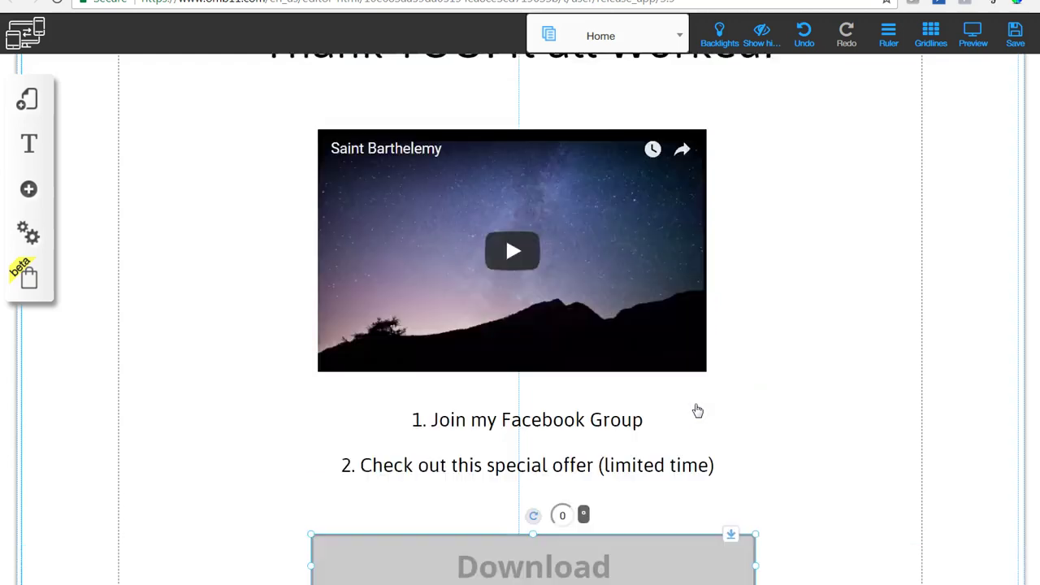
Enable Auto Play for the Saint Barthelemy video in Edit Video, then close the dialog.
{"action": "left_click", "coordinate": [623, 376]}
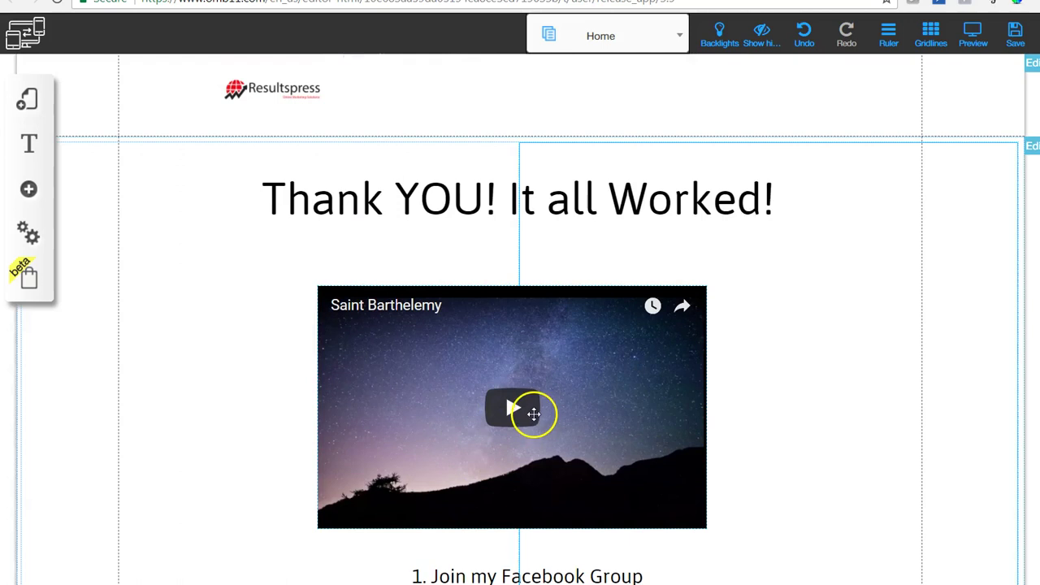
{"action": "left_click", "coordinate": [402, 357]}
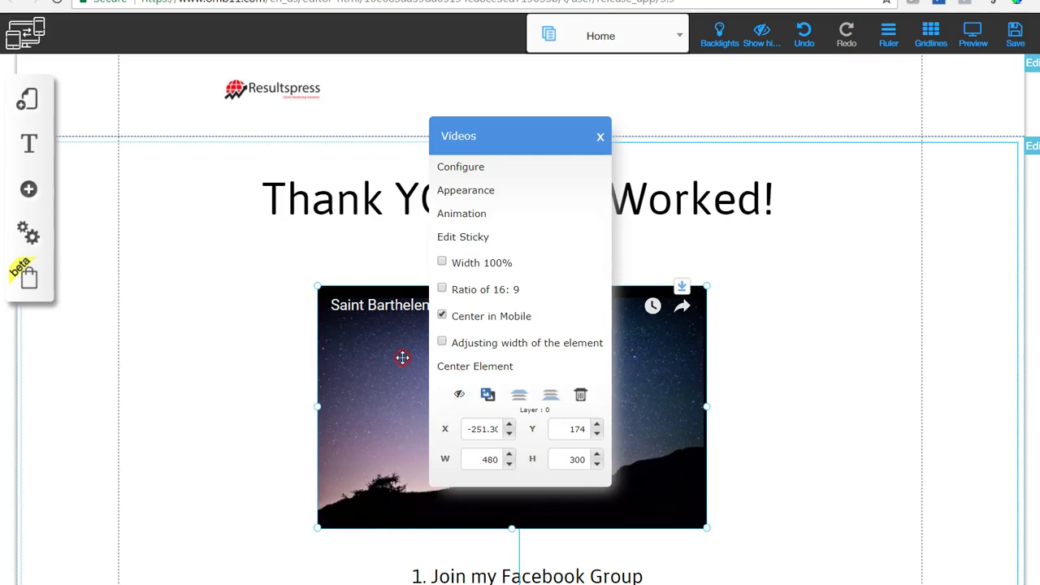
{"action": "left_click", "coordinate": [520, 170]}
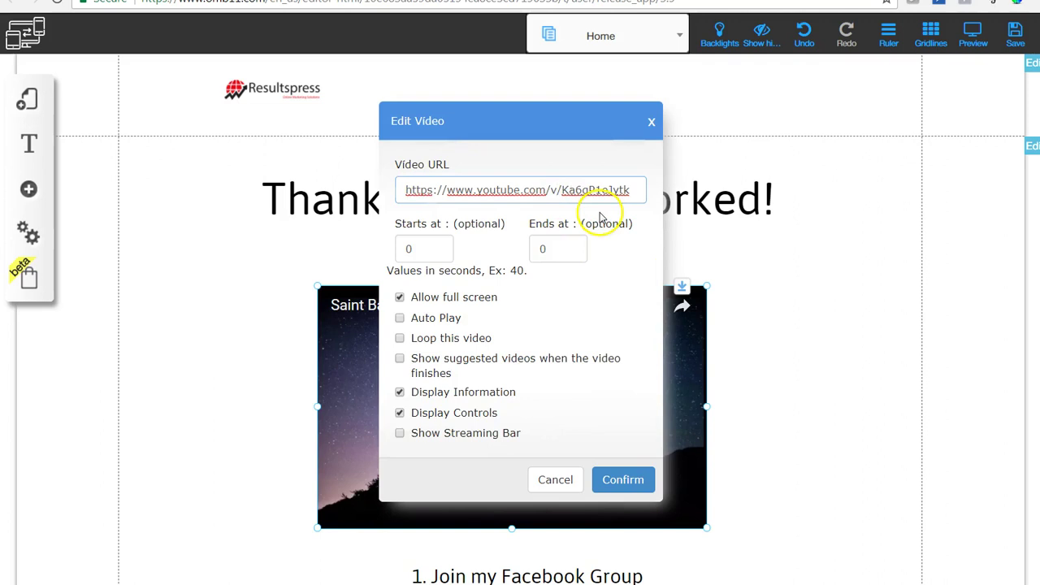
{"action": "left_click", "coordinate": [425, 190]}
{"action": "left_click", "coordinate": [495, 186]}
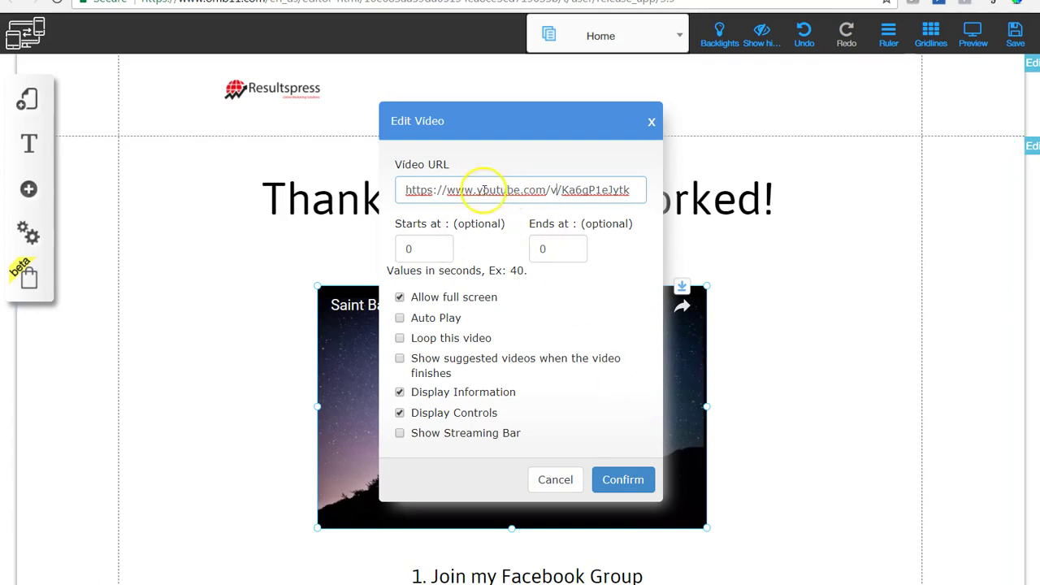
{"action": "left_click", "coordinate": [443, 316]}
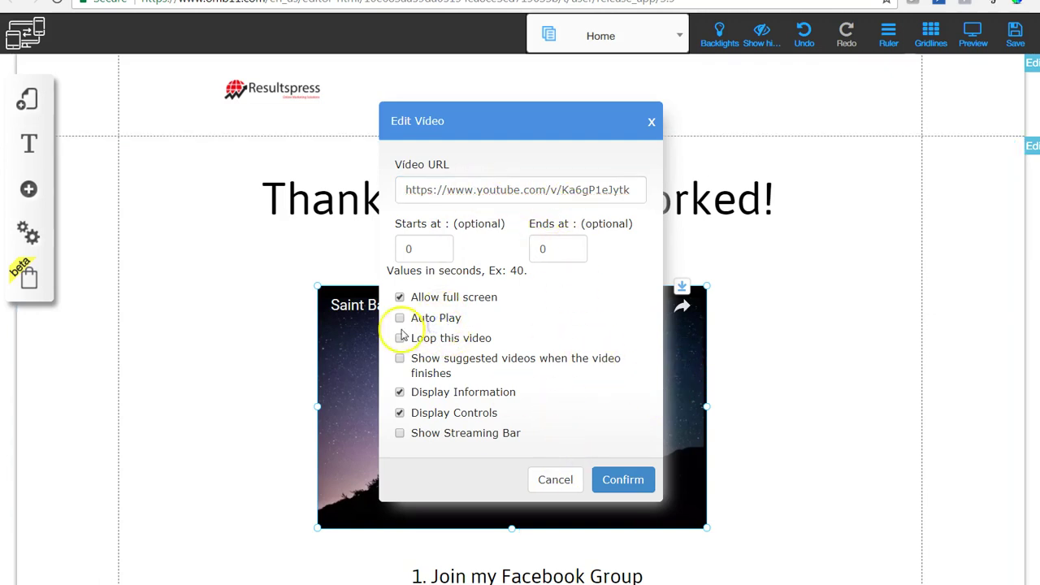
{"action": "left_click", "coordinate": [399, 320]}
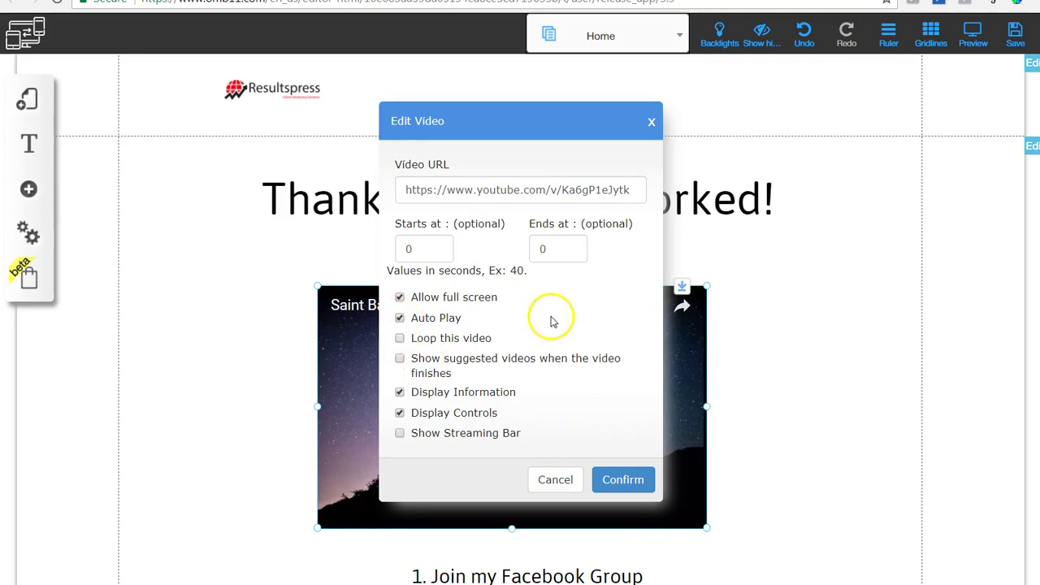
{"action": "left_click", "coordinate": [568, 480]}
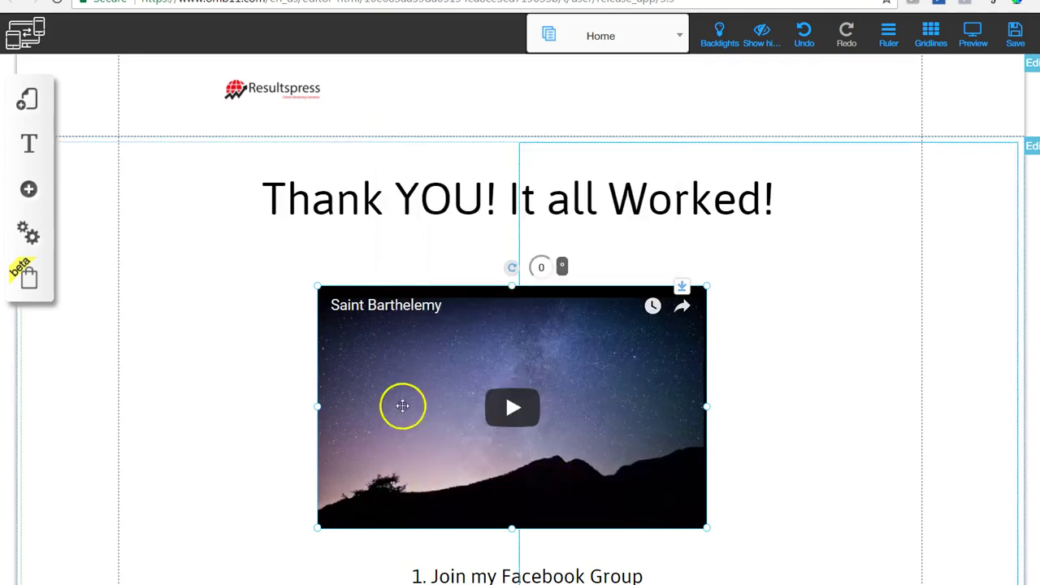
{"action": "scroll", "coordinate": [593, 370], "scroll_direction": "down", "scroll_amount": 2}
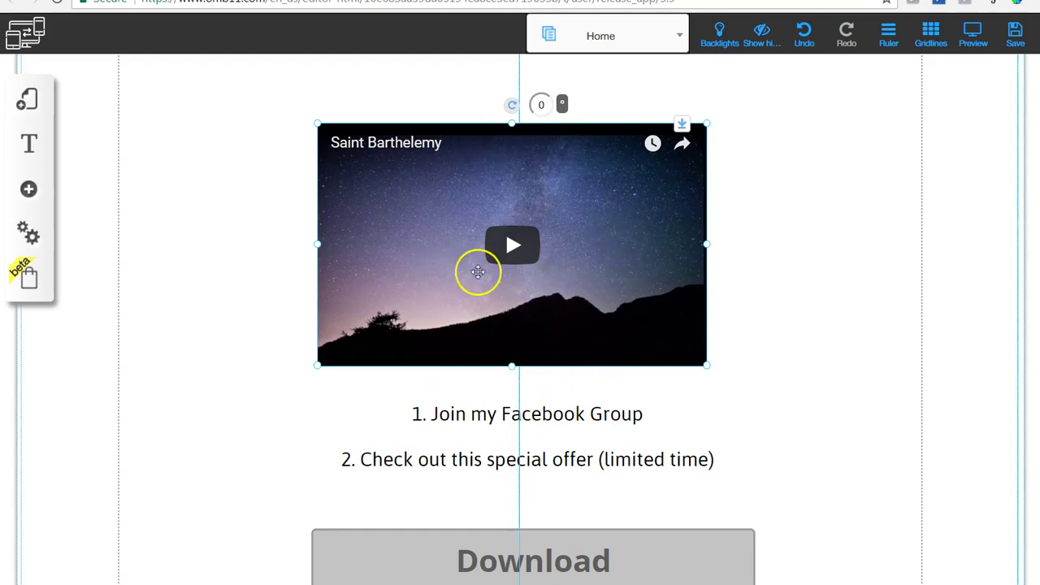
{"action": "scroll", "coordinate": [671, 263], "scroll_direction": "down", "scroll_amount": 1}
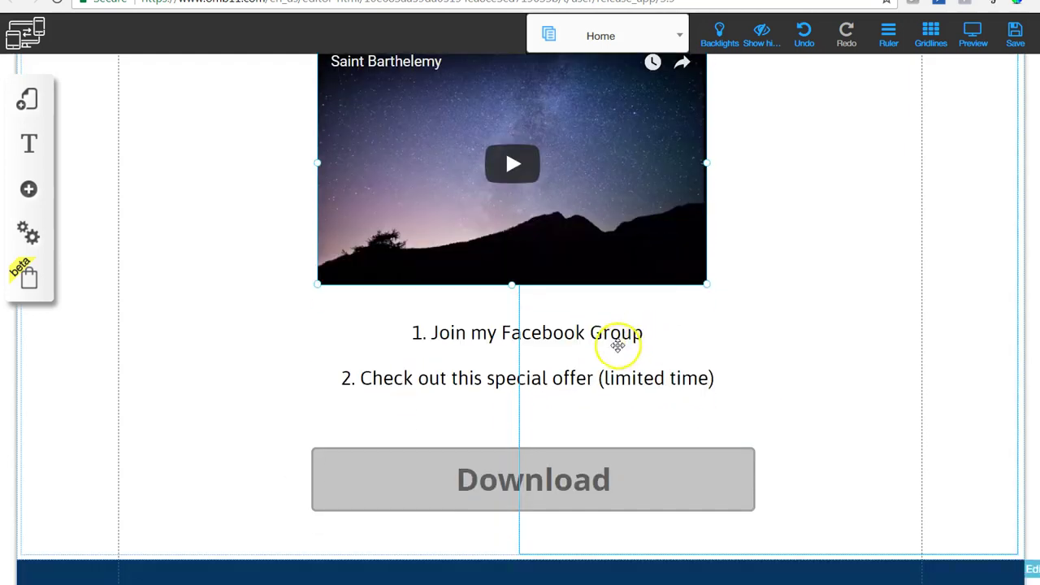